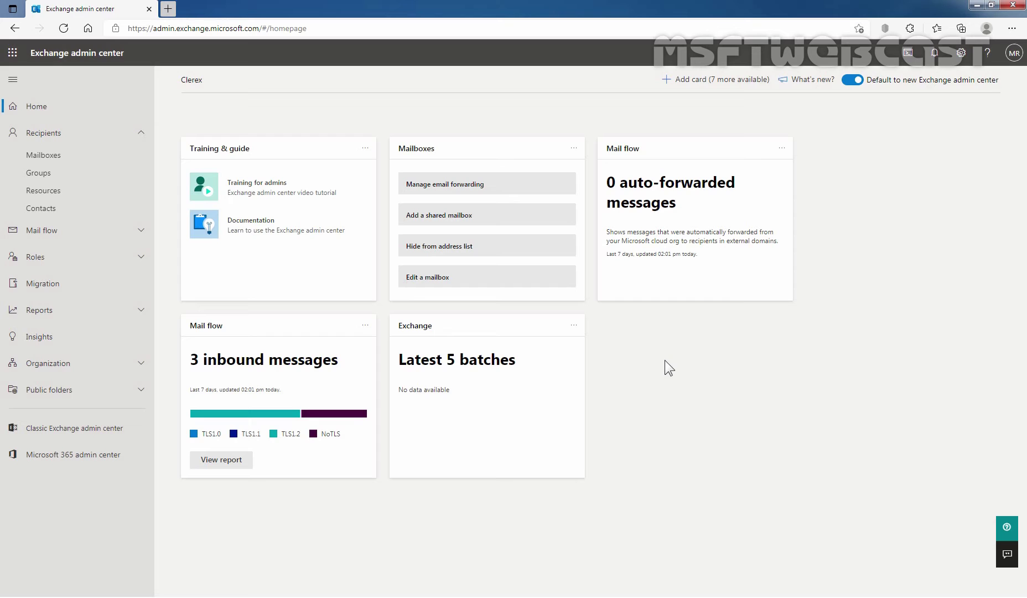
- Open the details of the user mailbox last modified 8/12/2021 from the Mailboxes list
click(62, 158)
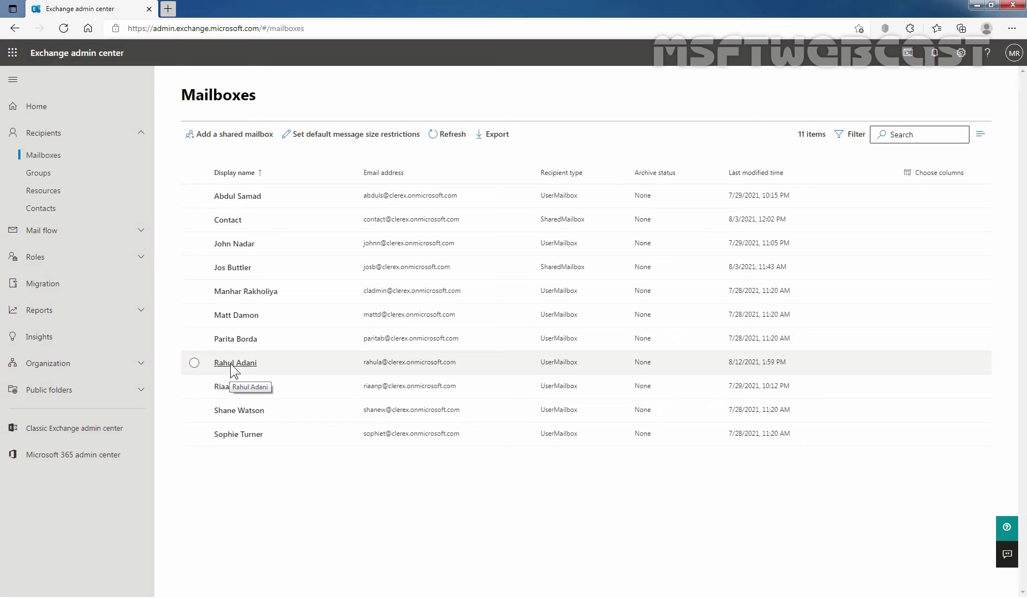
click(194, 363)
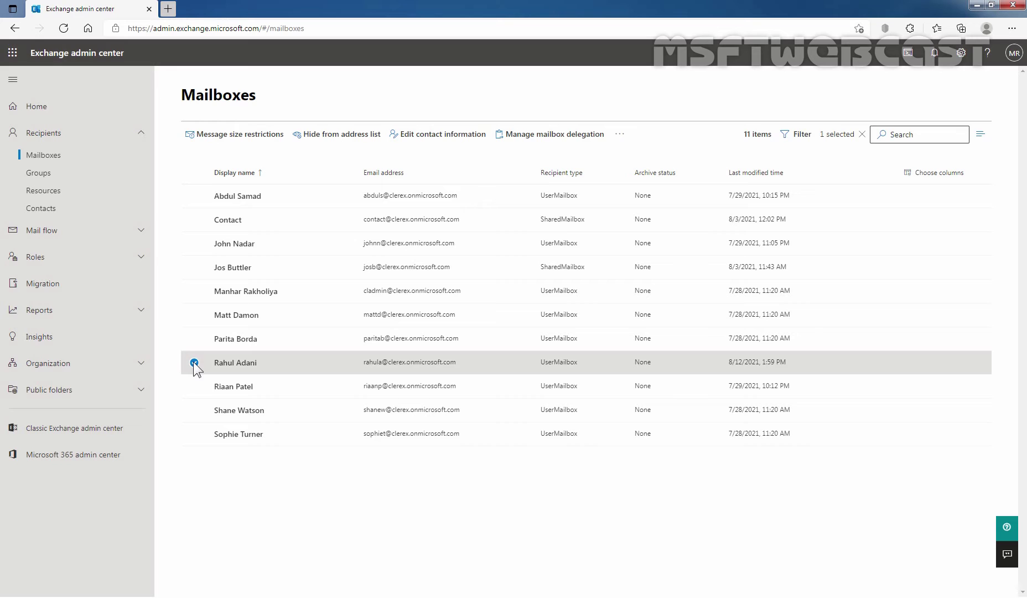
click(236, 362)
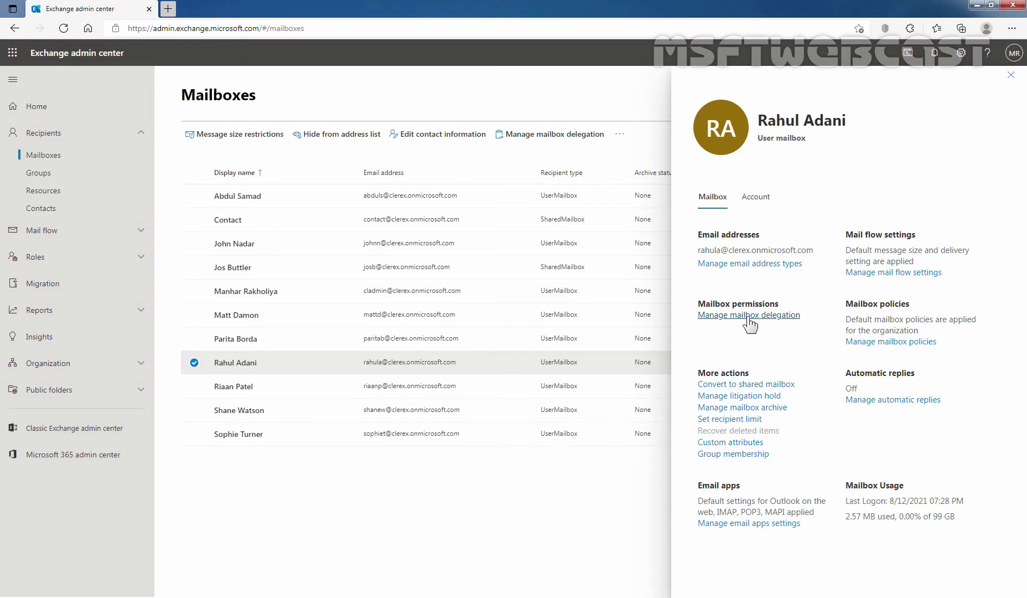
- Open Manage mailbox delegation and start editing the mailbox's Send as delegates
click(748, 317)
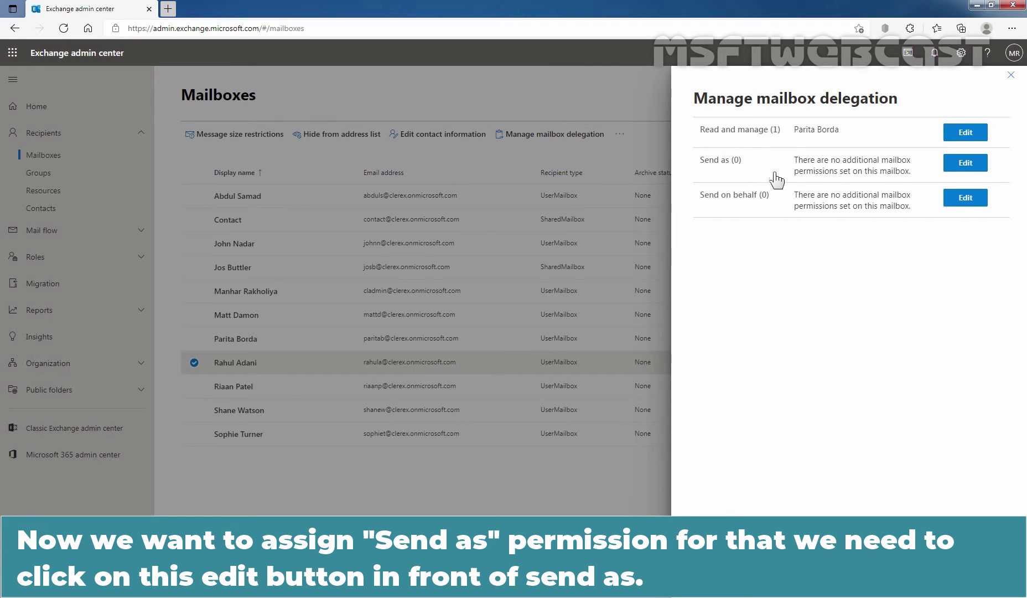
click(966, 164)
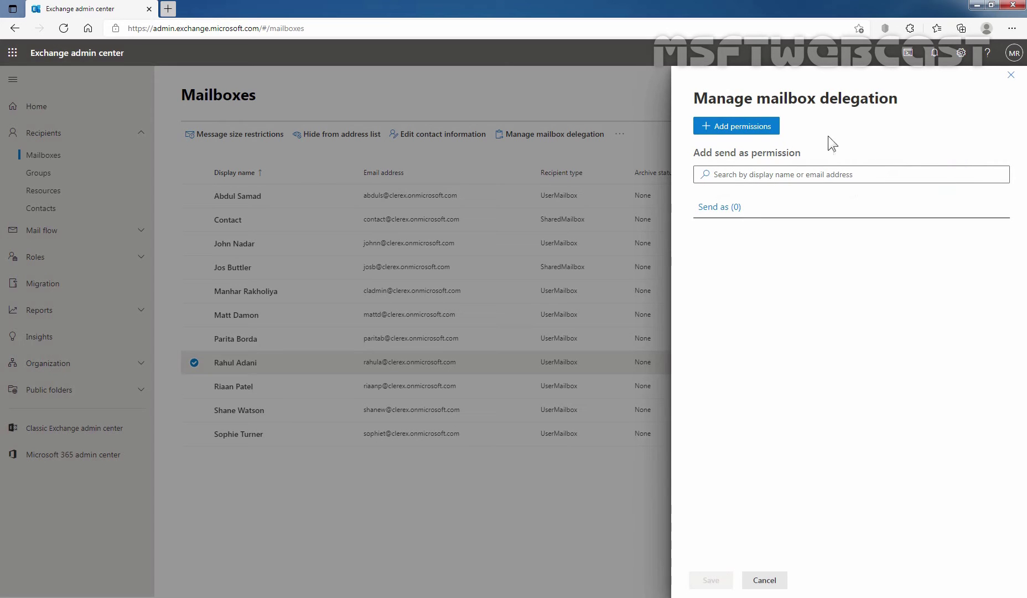
- Add the second listed user as a Send as delegate and save the permission
click(748, 127)
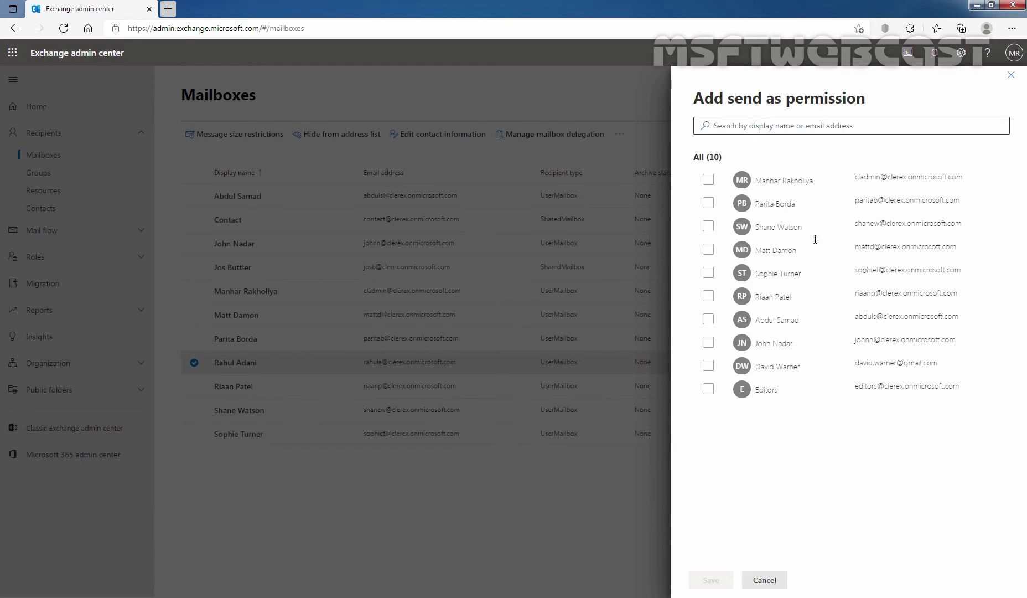
click(708, 203)
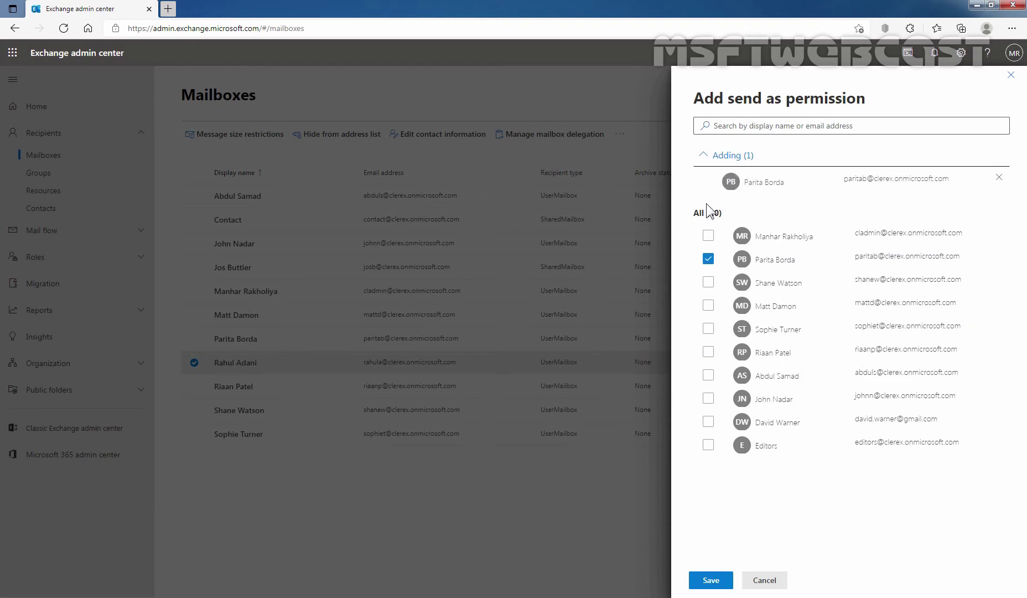
click(711, 581)
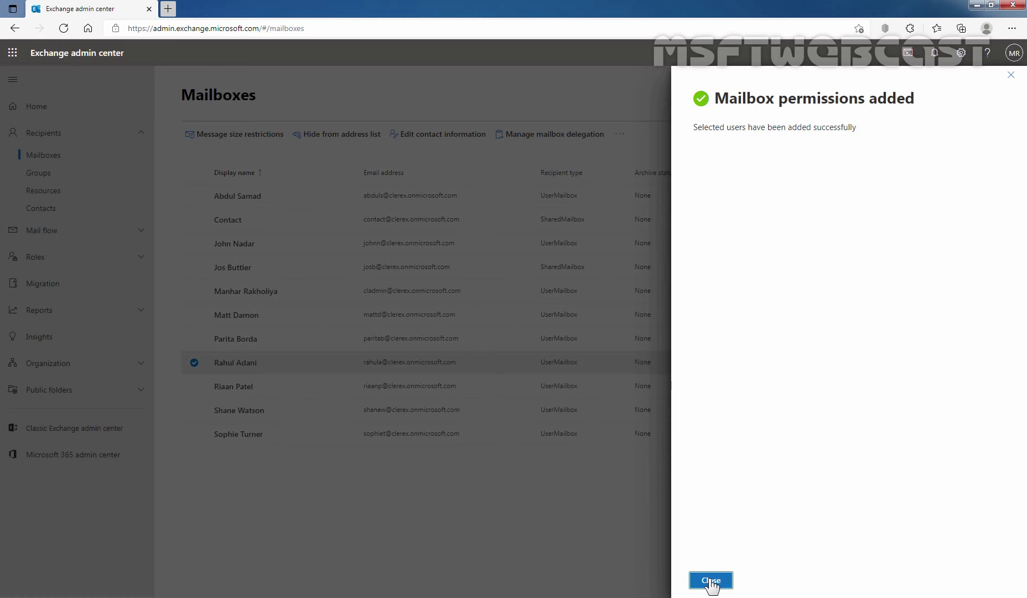
click(711, 580)
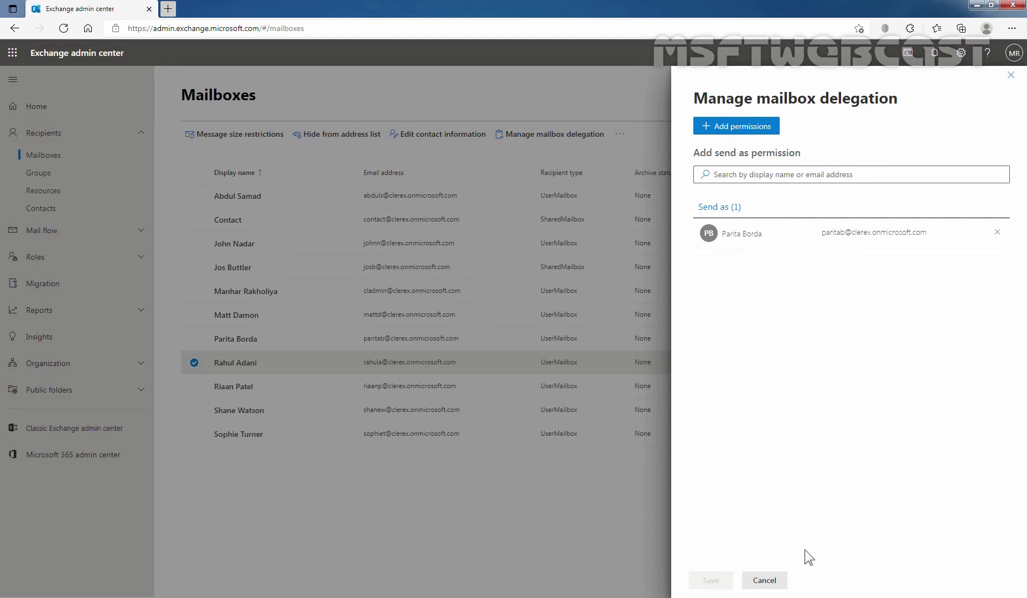
- Close the delegation and mailbox details panes to return to the 11-mailbox list
click(767, 580)
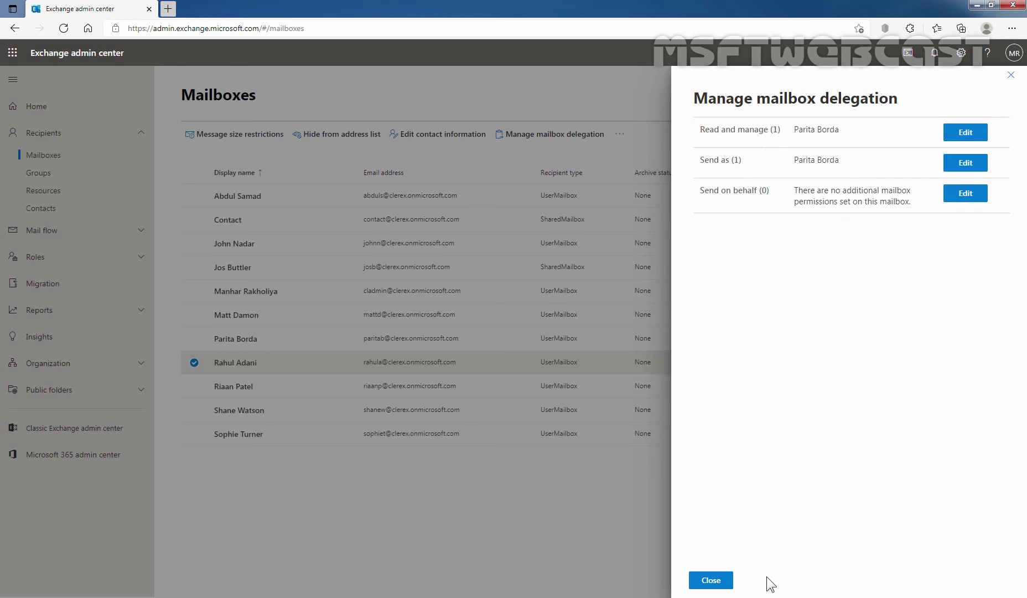
click(711, 579)
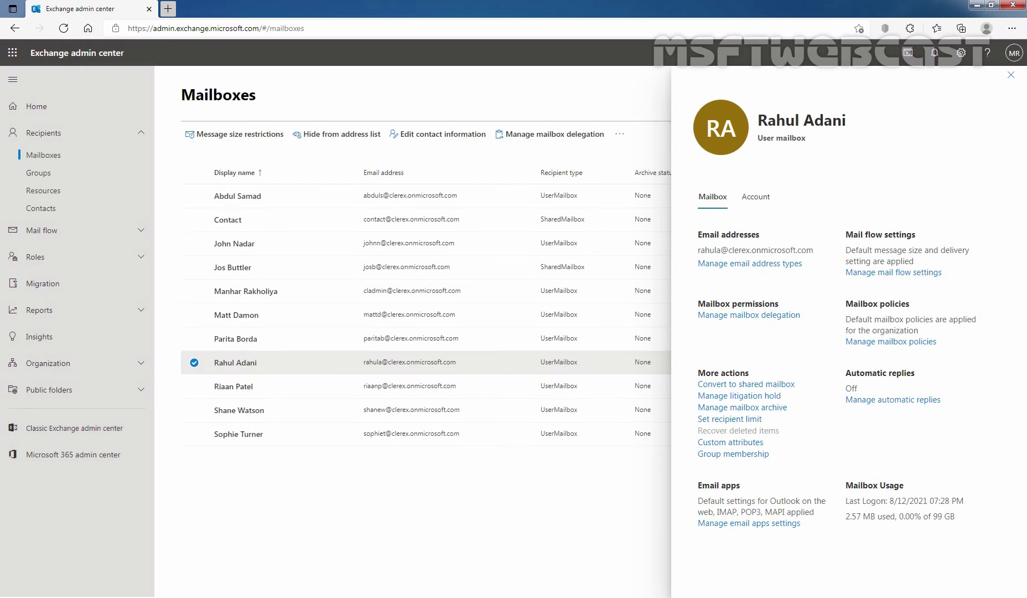
click(1011, 76)
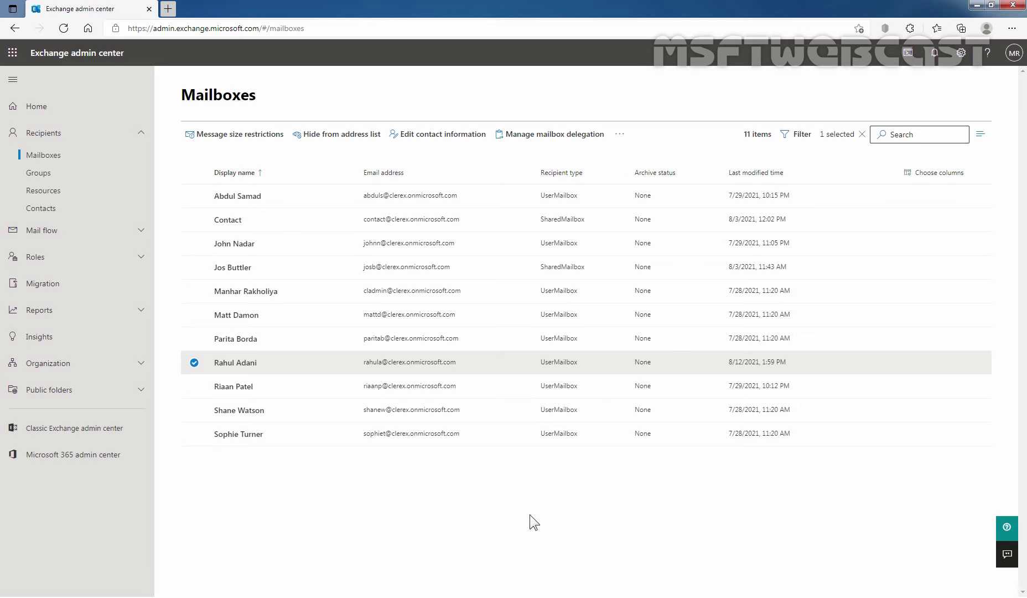
click(1012, 28)
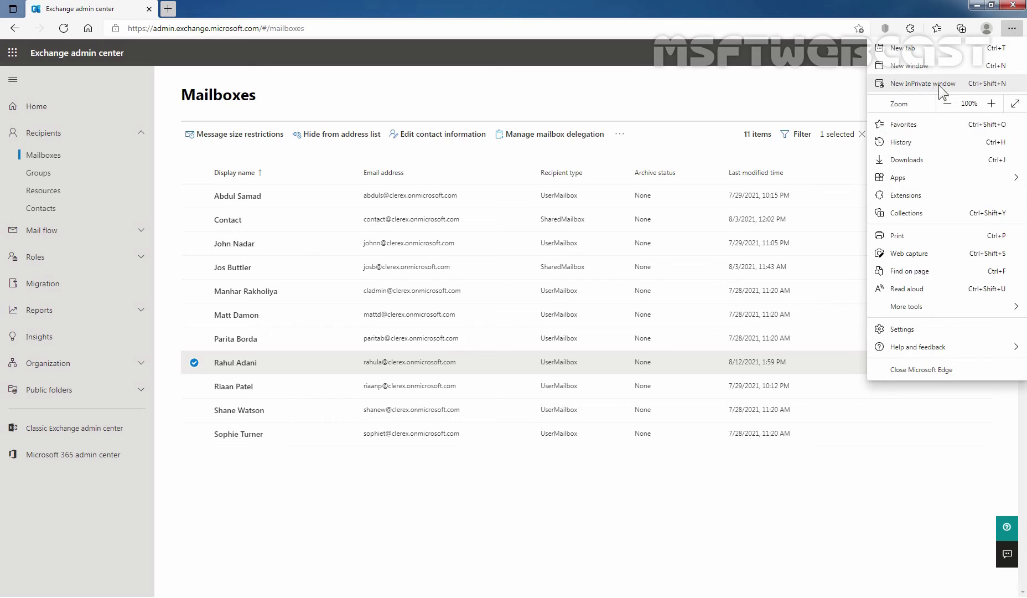
click(953, 83)
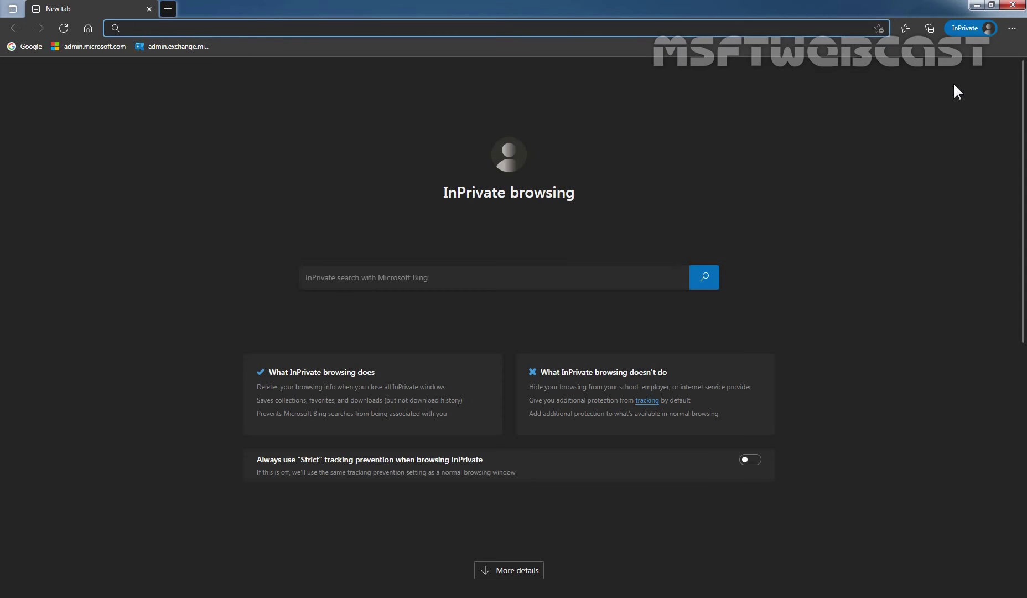
text(https:)
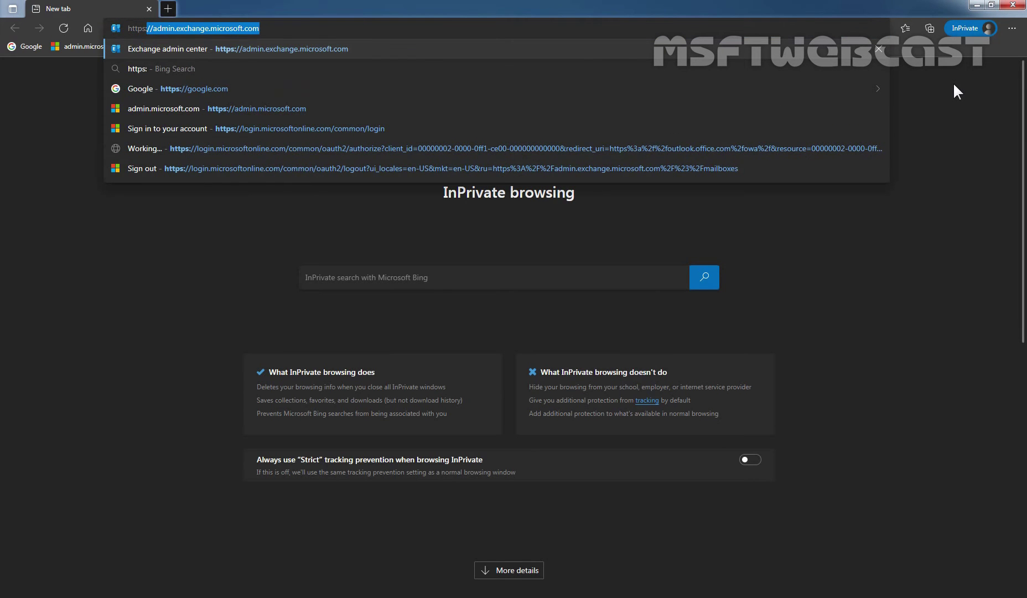
text(//outl)
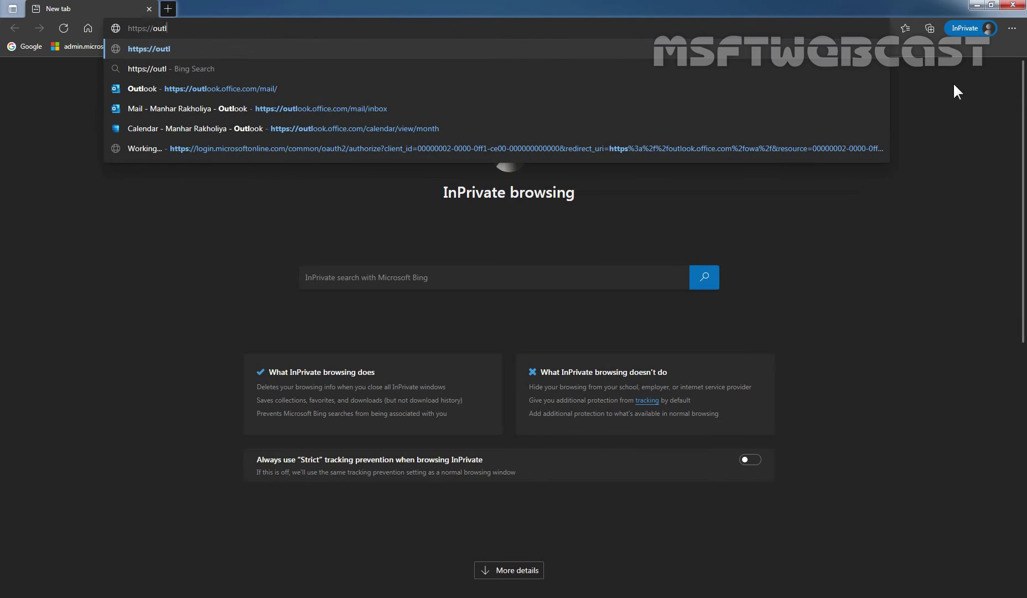
text(ook.office.com)
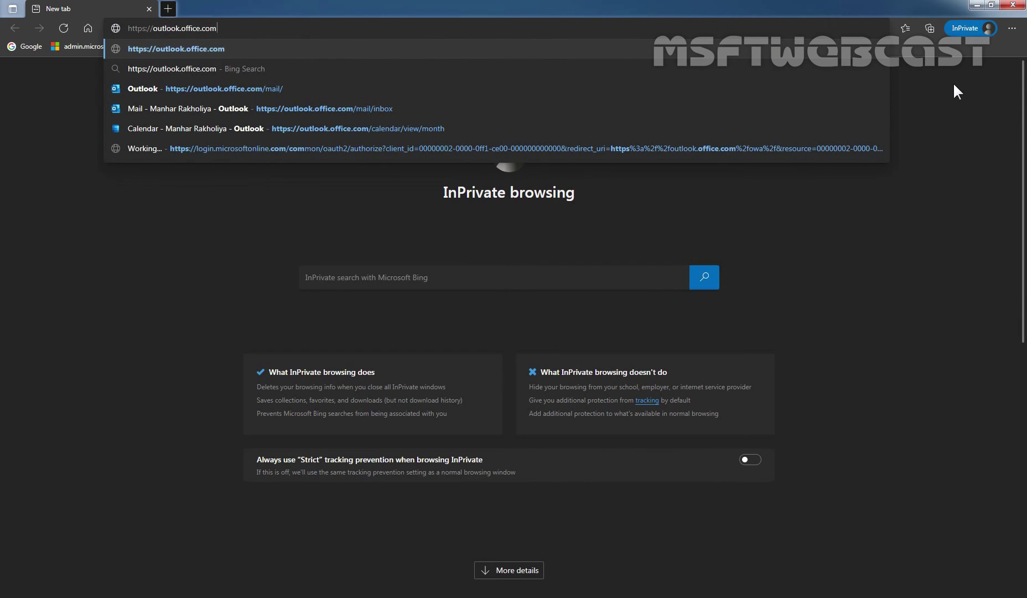
key(Return)
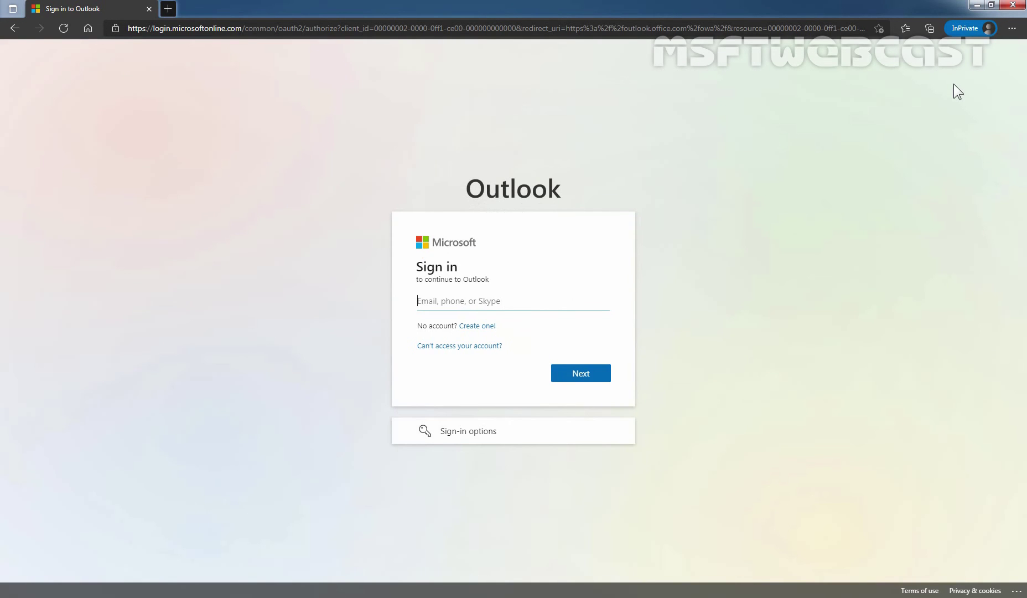
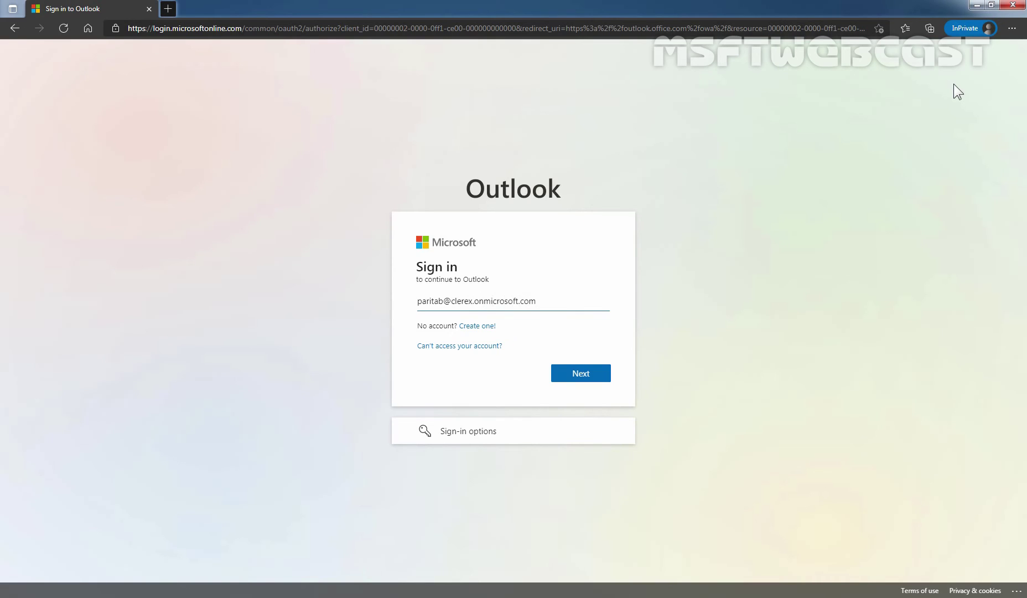
- Sign in with the delegate's account e-mail and password, skip security setup, and stay signed in
key(Return)
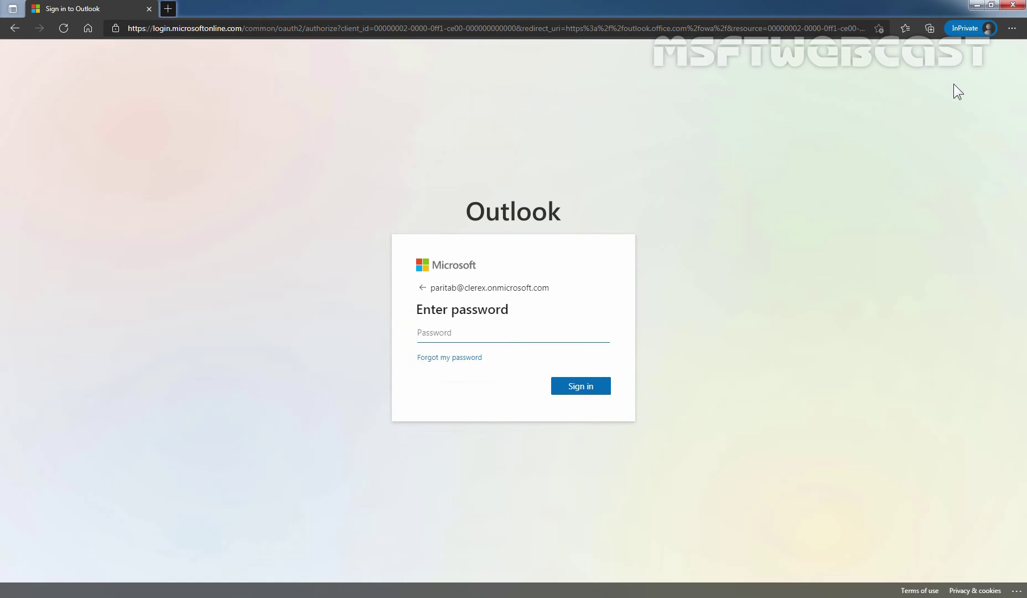
text(•••••)
key(Return)
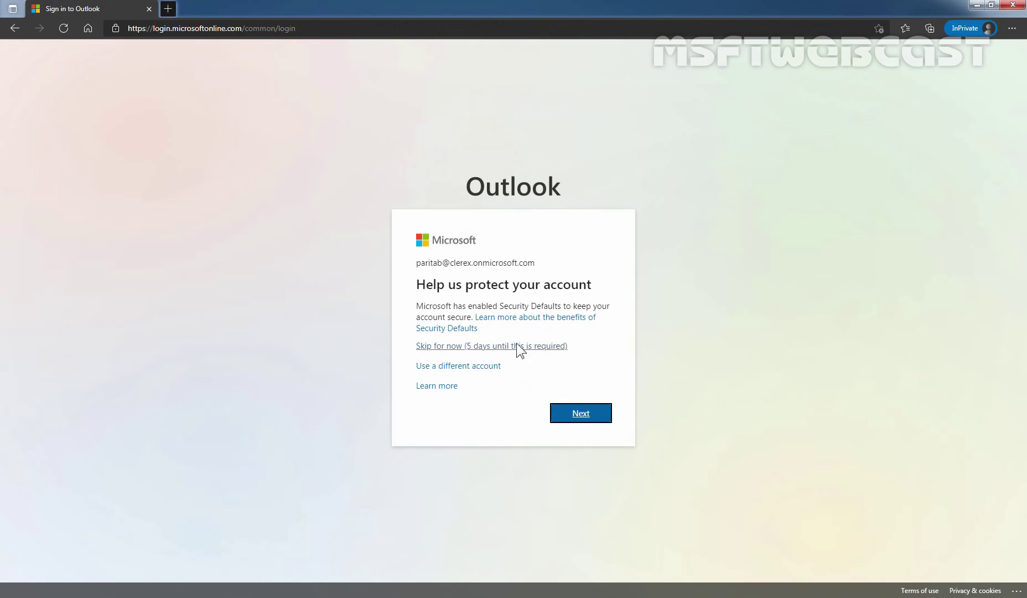
click(523, 347)
click(587, 398)
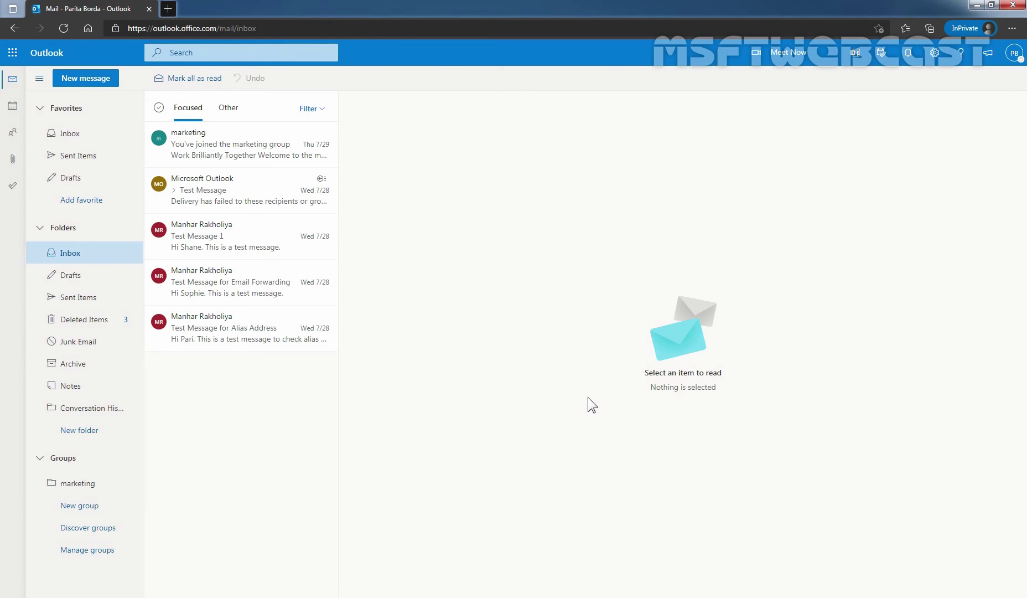
- Open the target user's mailbox via Open another mailbox, searching by the user's name
click(1015, 53)
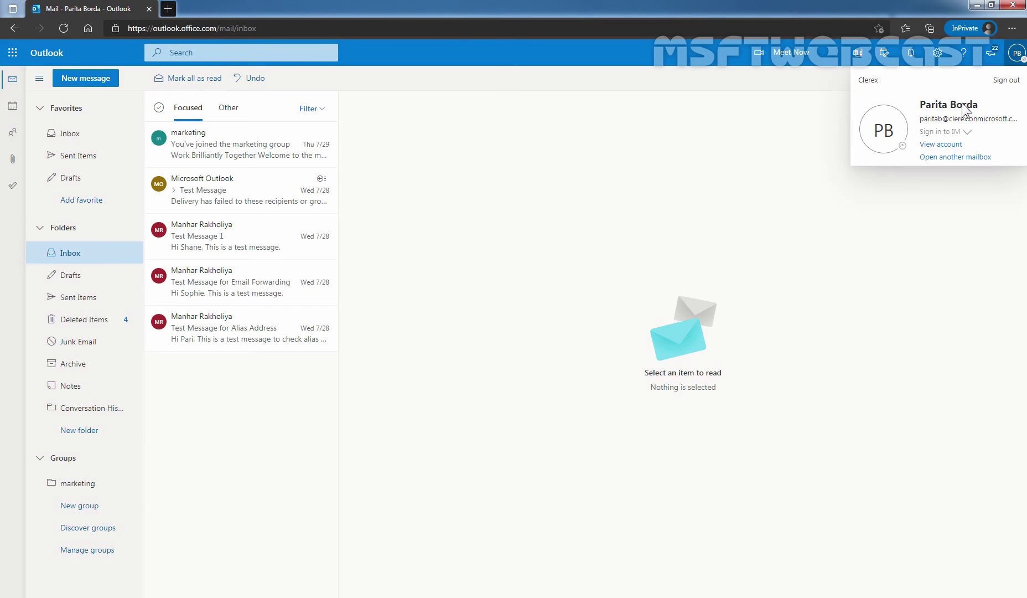
click(947, 157)
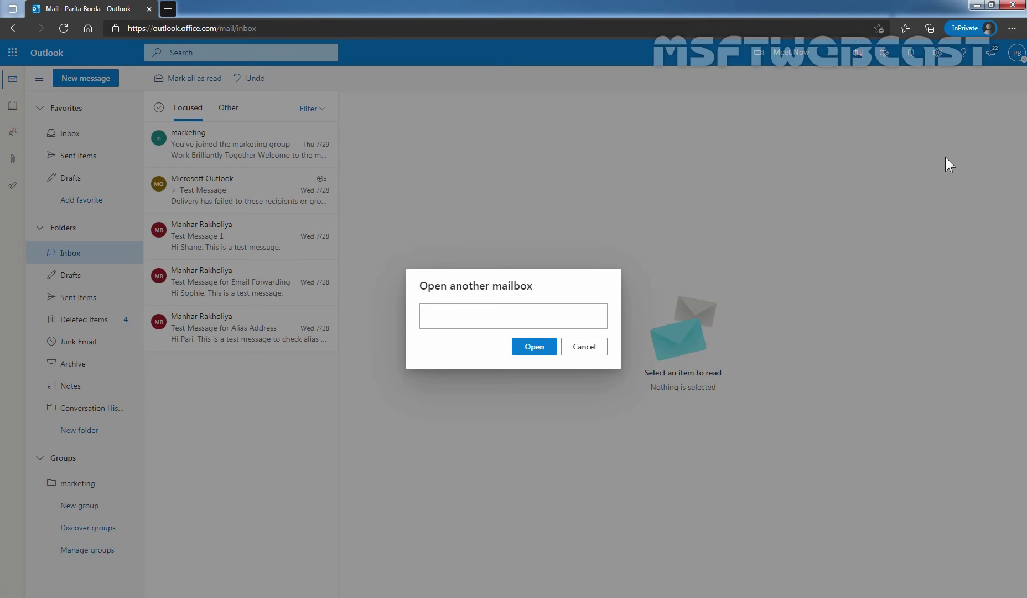
text(rahu)
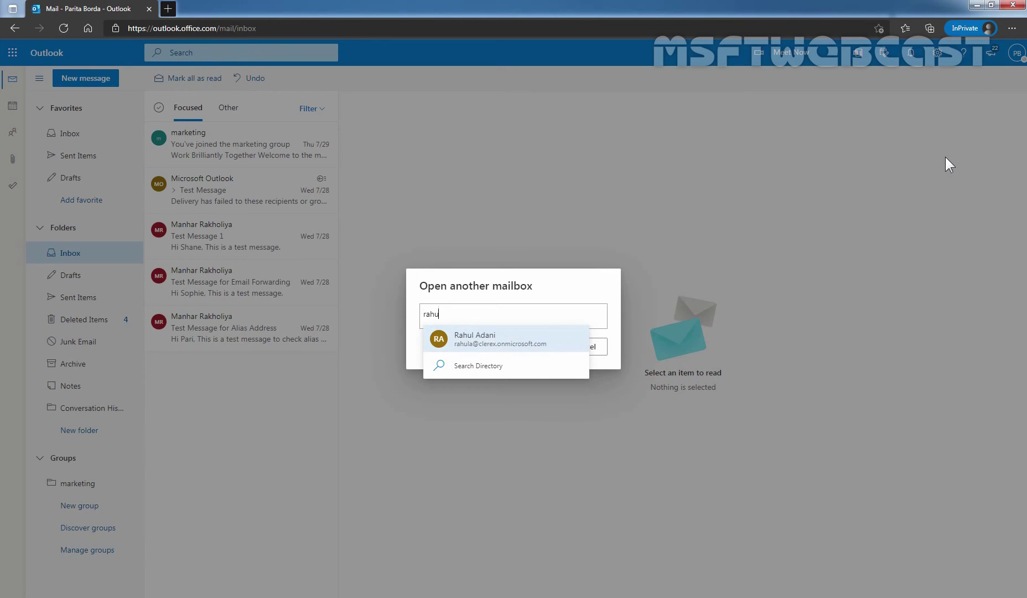
click(474, 337)
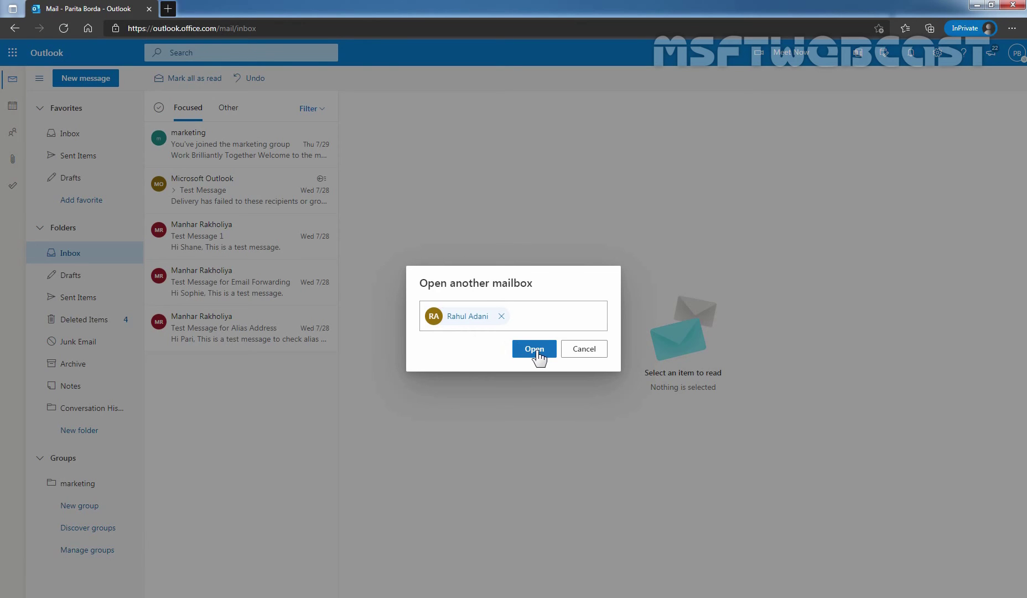
click(536, 354)
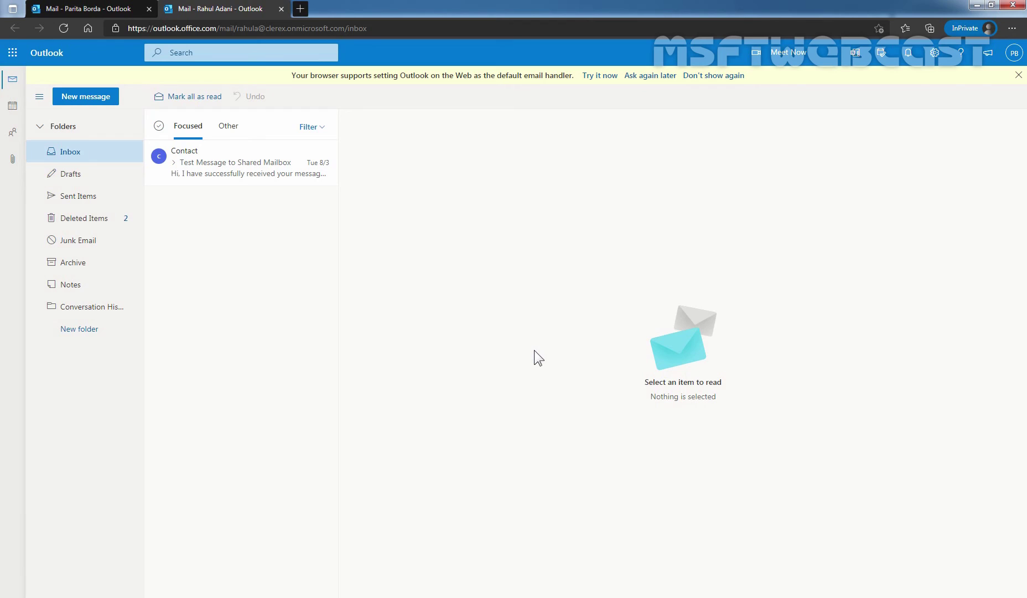
- Compose and send 'Test Message 5' from the opened mailbox to the admin colleague
click(92, 100)
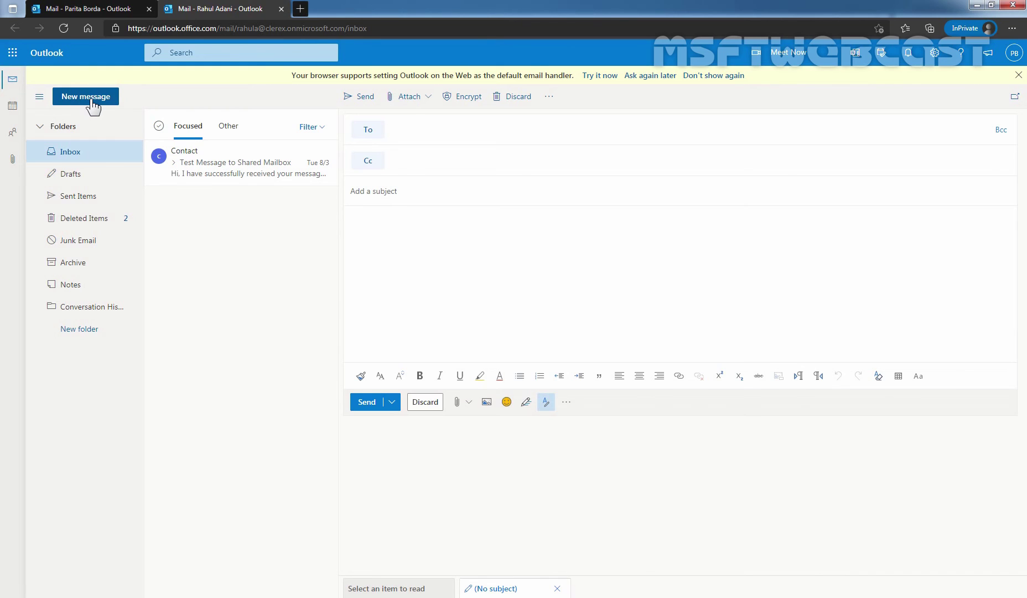
text(clad)
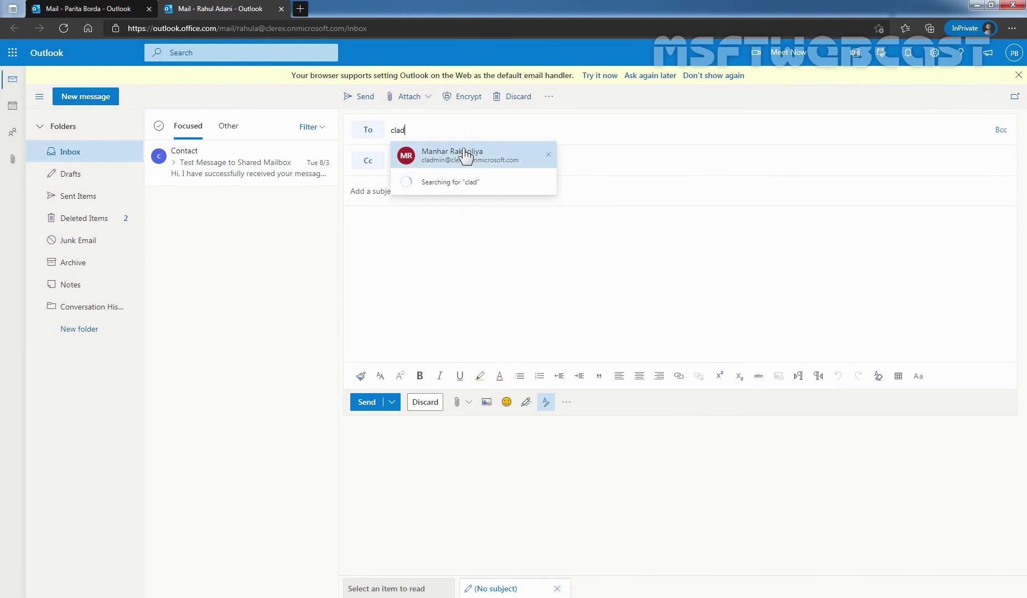
click(467, 156)
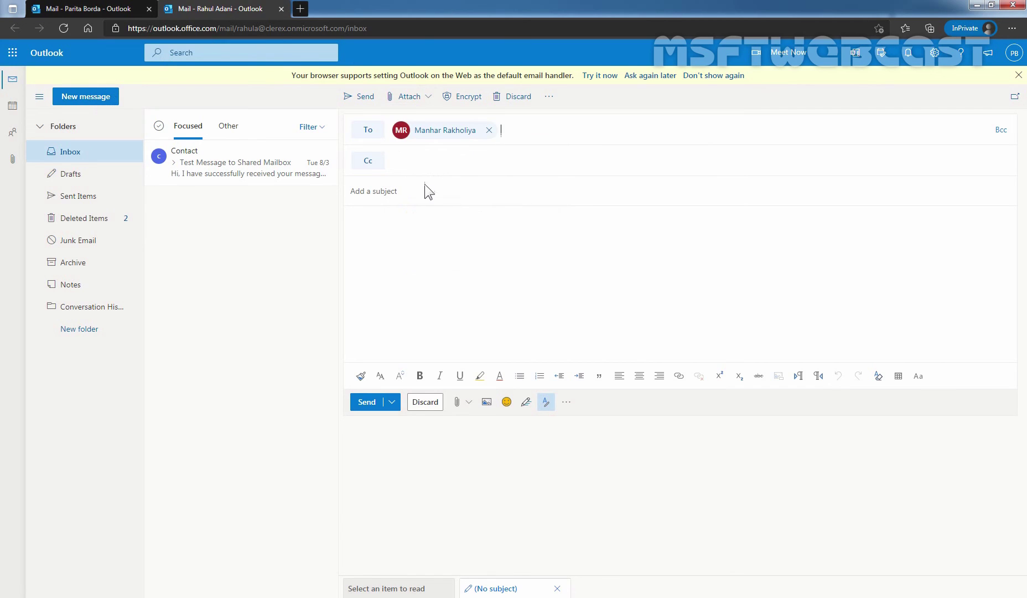
click(395, 193)
text(Test Message 5)
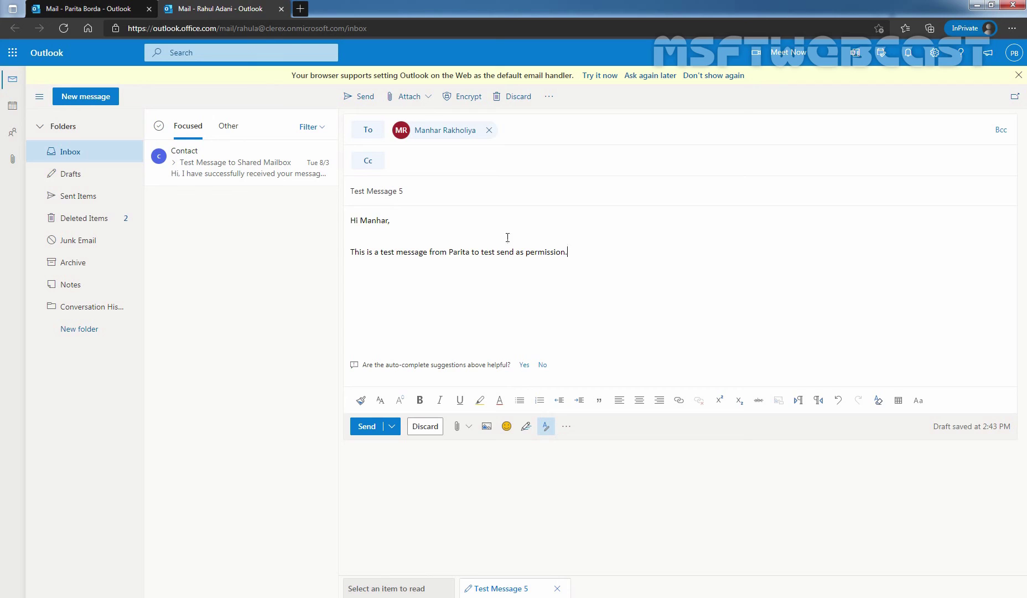
click(366, 427)
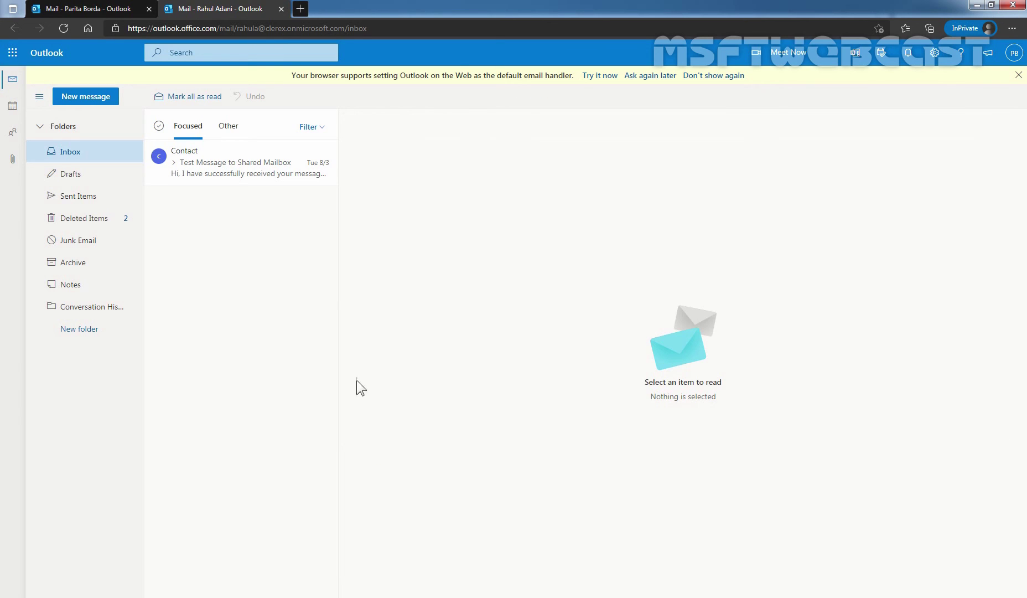
- Check Sent Items, then open the admin's Outlook in a new tab from the app launcher
click(51, 197)
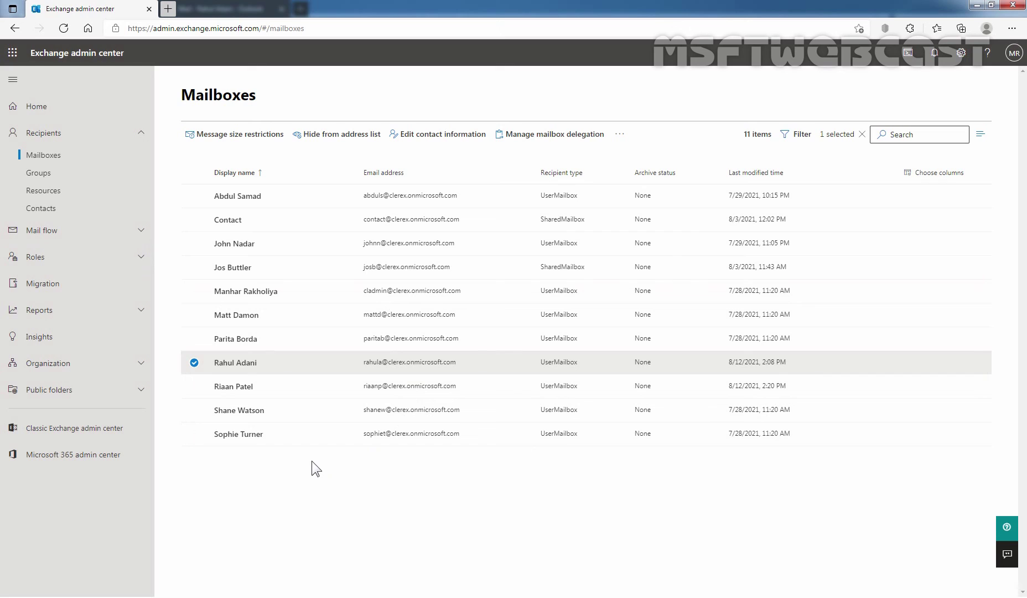
click(13, 53)
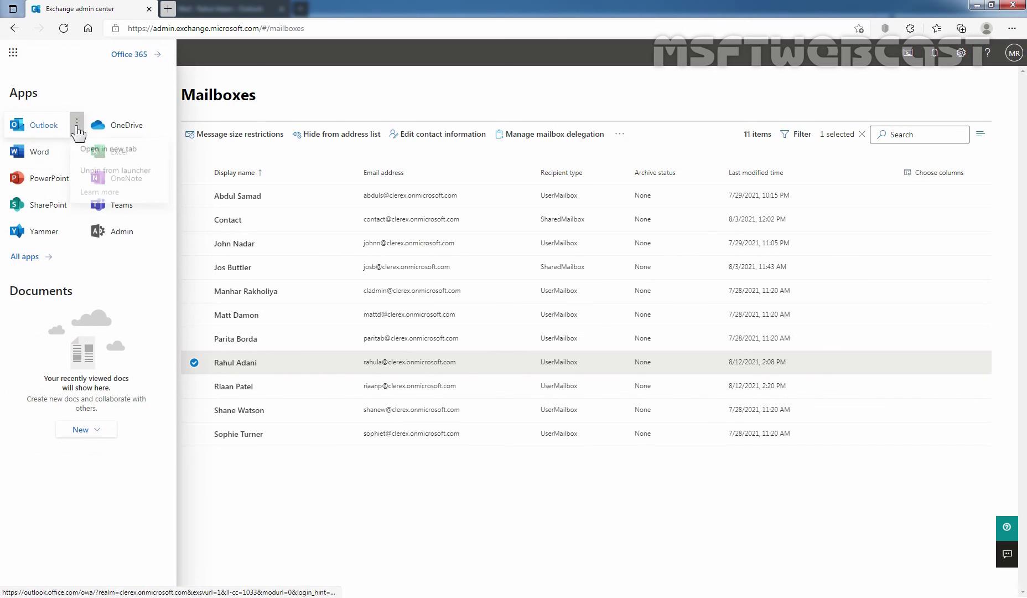
click(77, 124)
click(104, 148)
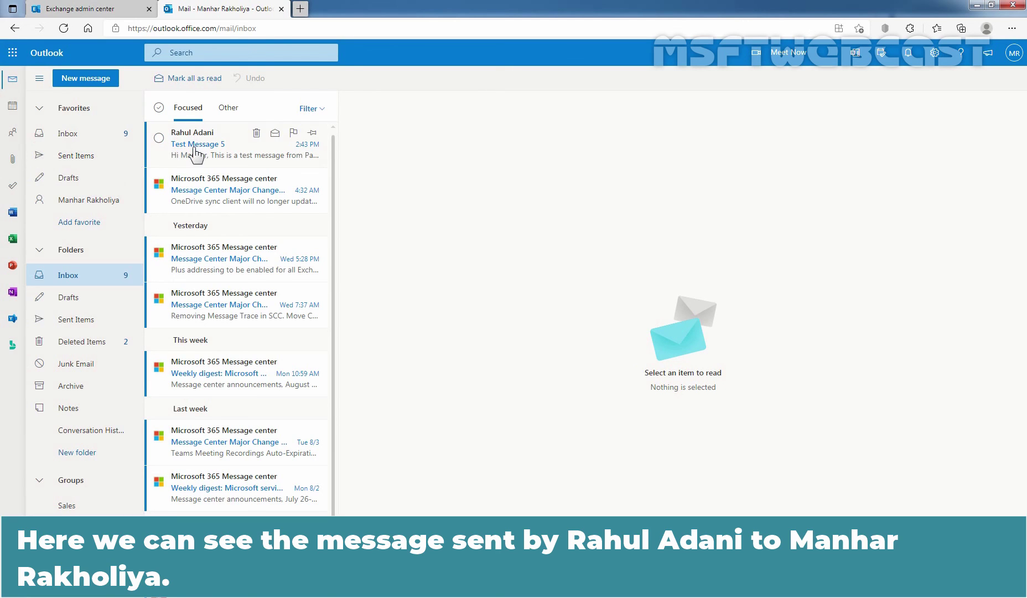
- Open 'Test Message 5' and check that the mailbox owner appears as sender
click(194, 148)
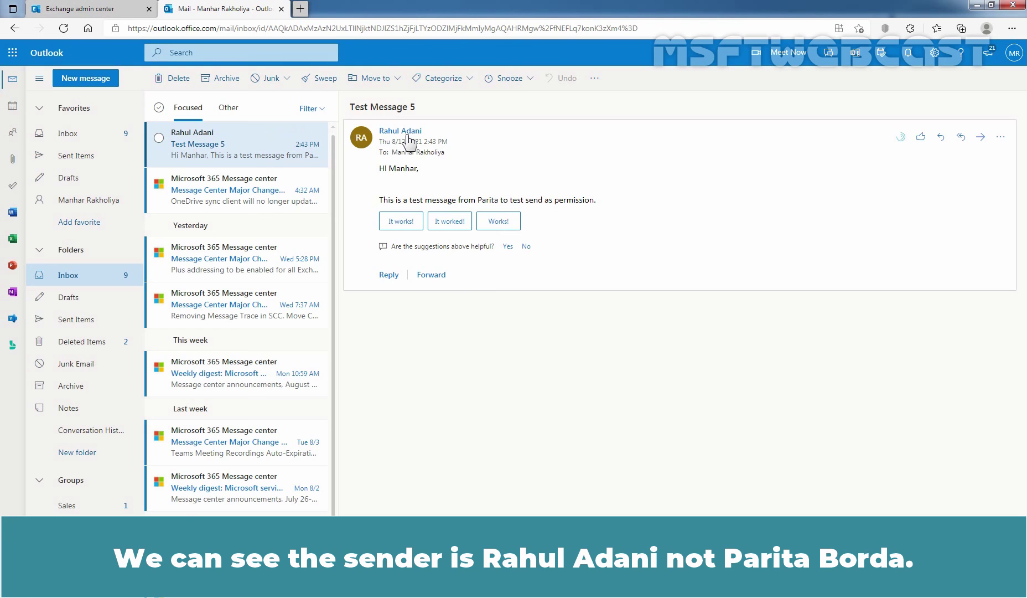
mouse_move(409, 142)
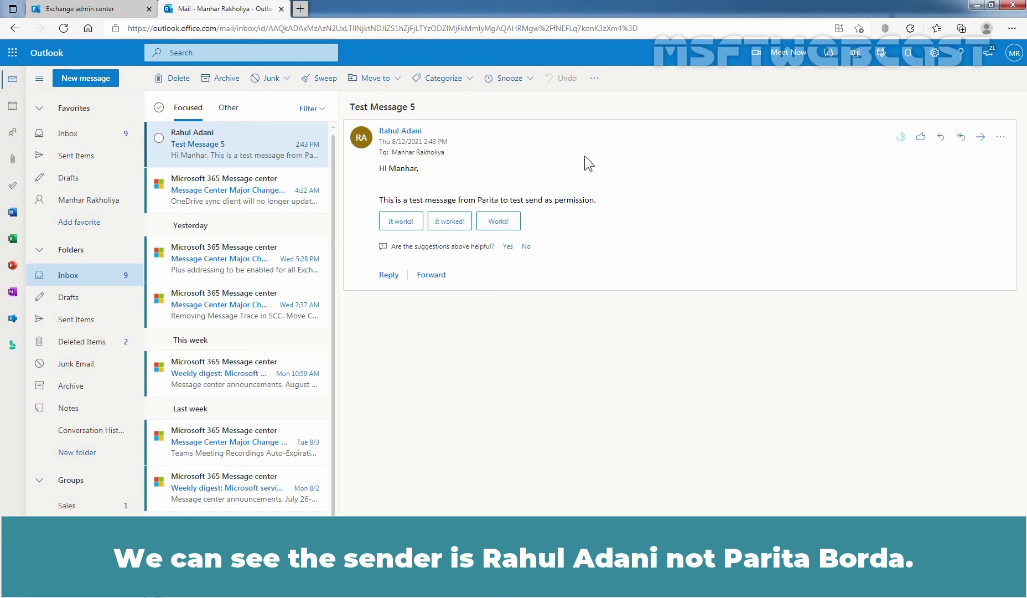